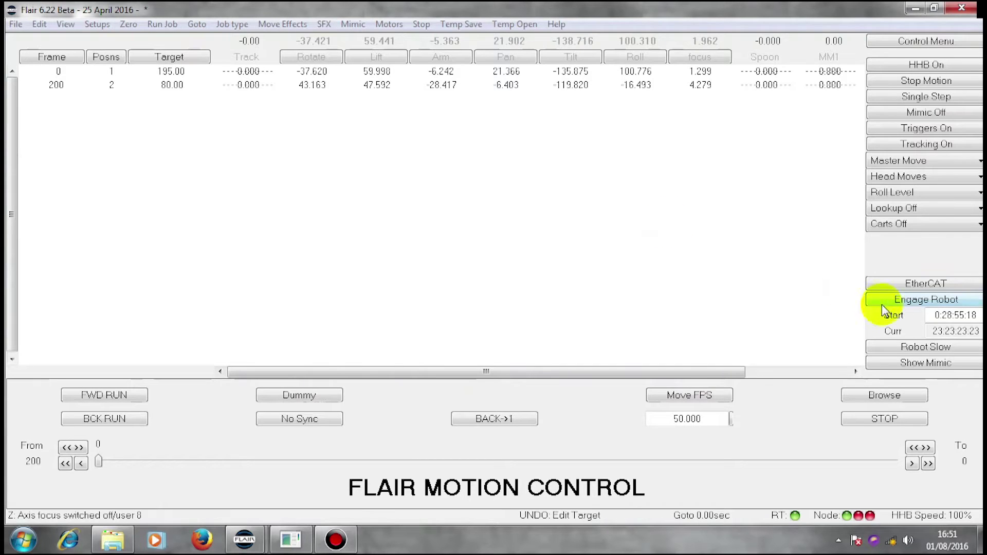
# Engage the robot for live moves and re-enable the focus axis.
pyautogui.click(920, 304)
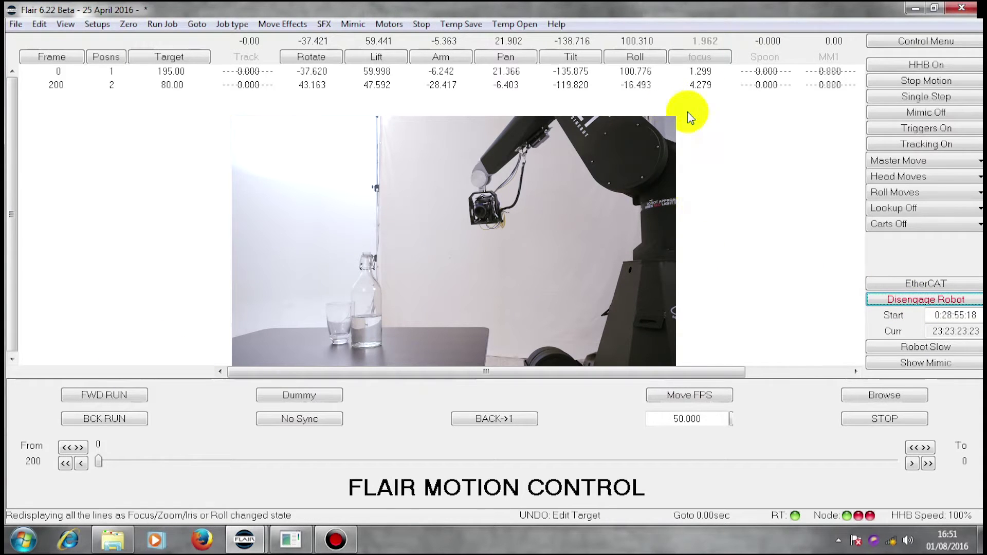
pyautogui.click(702, 63)
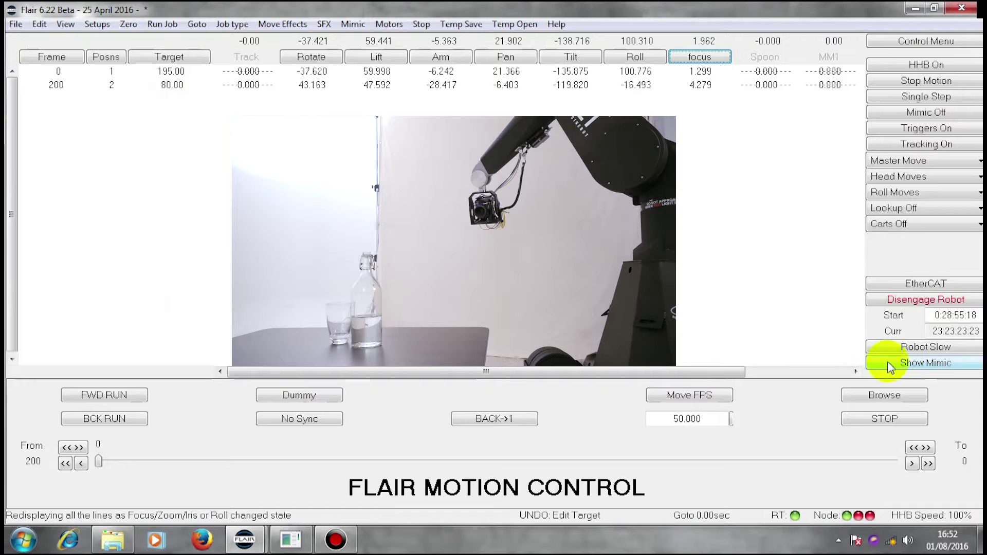
# With Robot Fast and Roll Level set, go to the start frame and shoot the move forward.
pyautogui.click(928, 347)
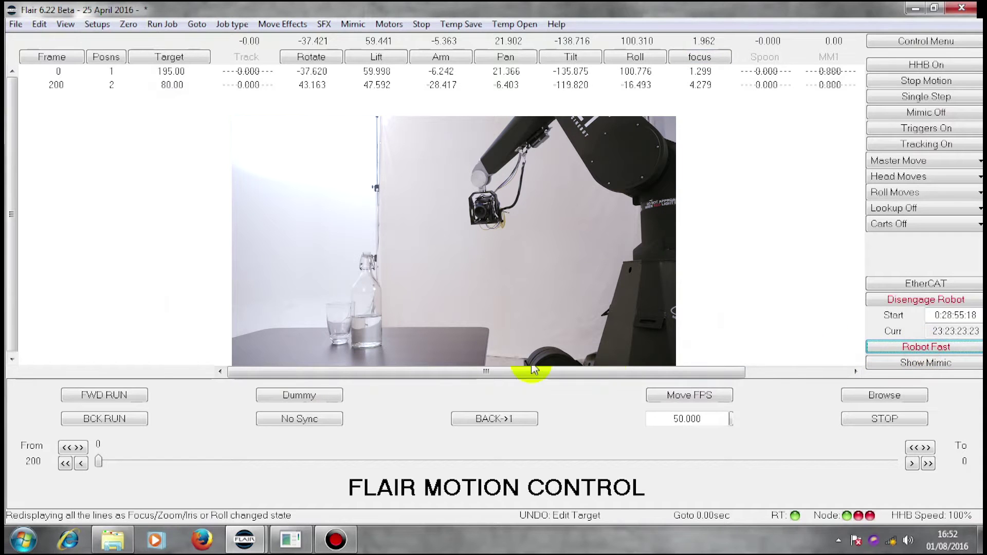
pyautogui.click(109, 397)
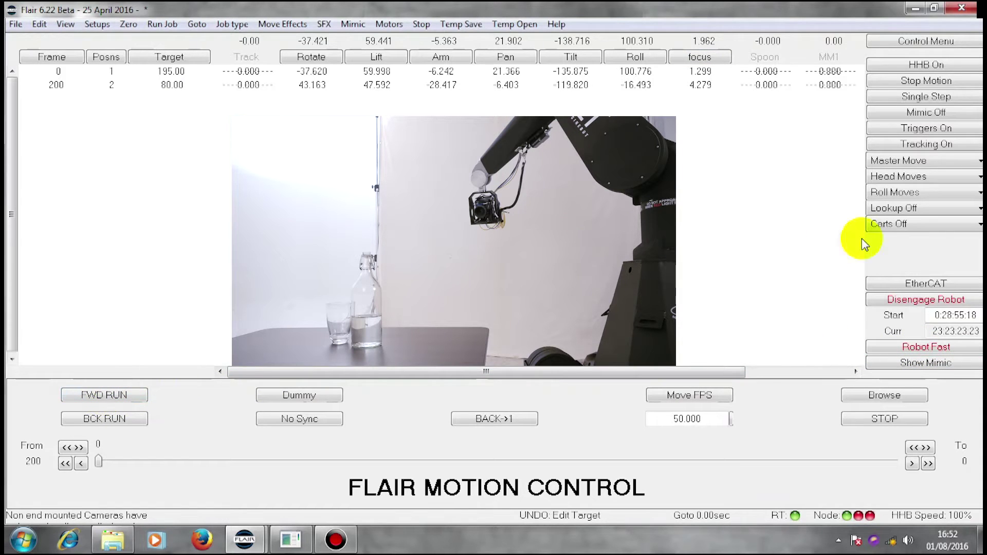
pyautogui.click(874, 192)
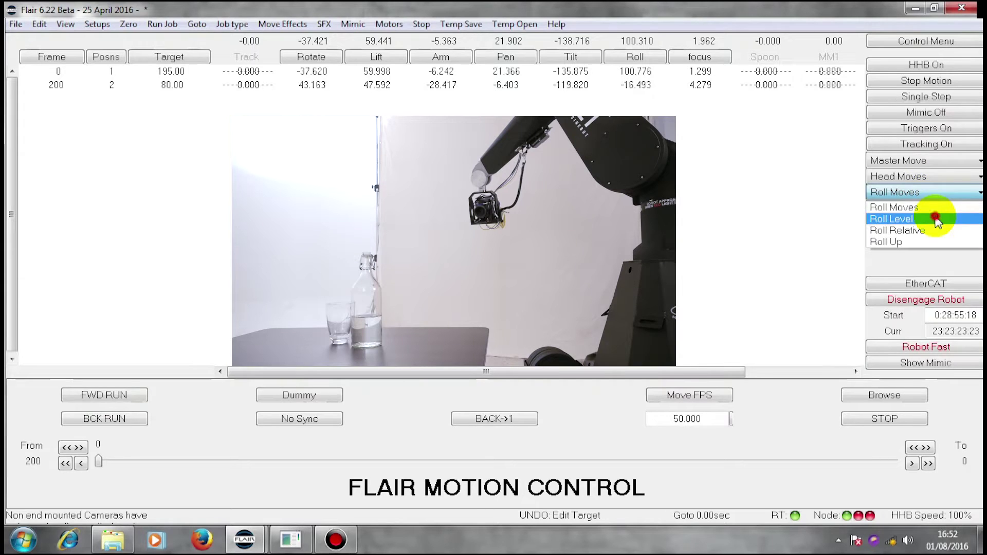
pyautogui.click(936, 220)
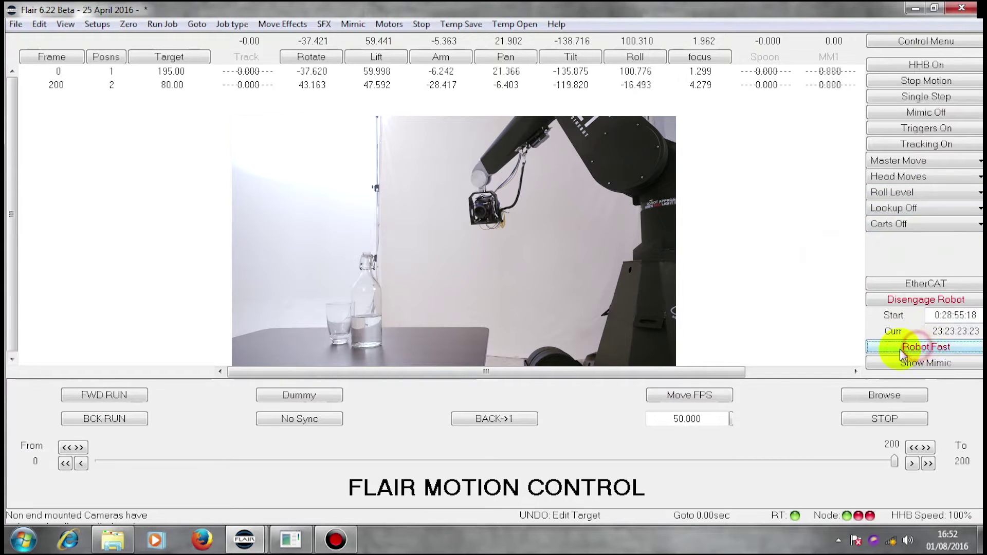
pyautogui.click(102, 396)
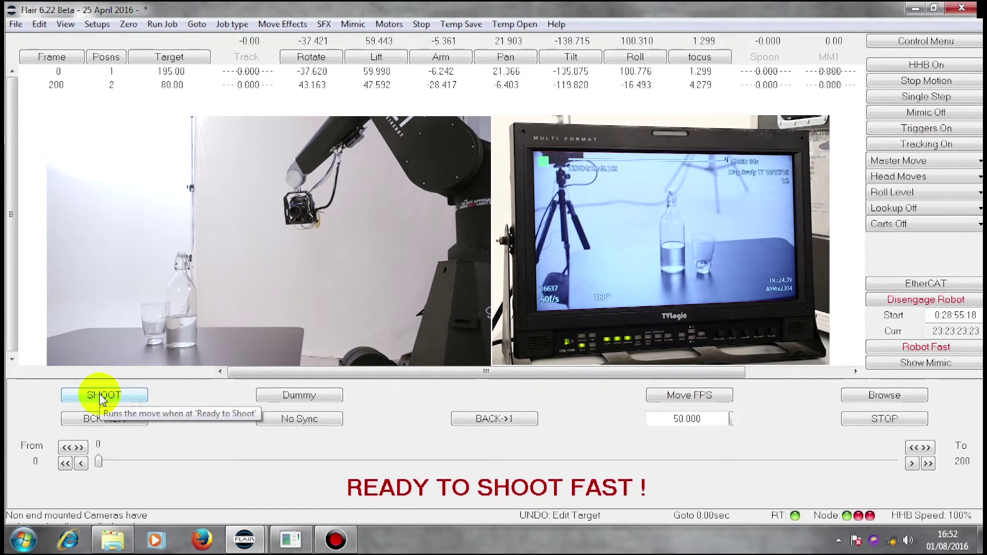
pyautogui.click(102, 397)
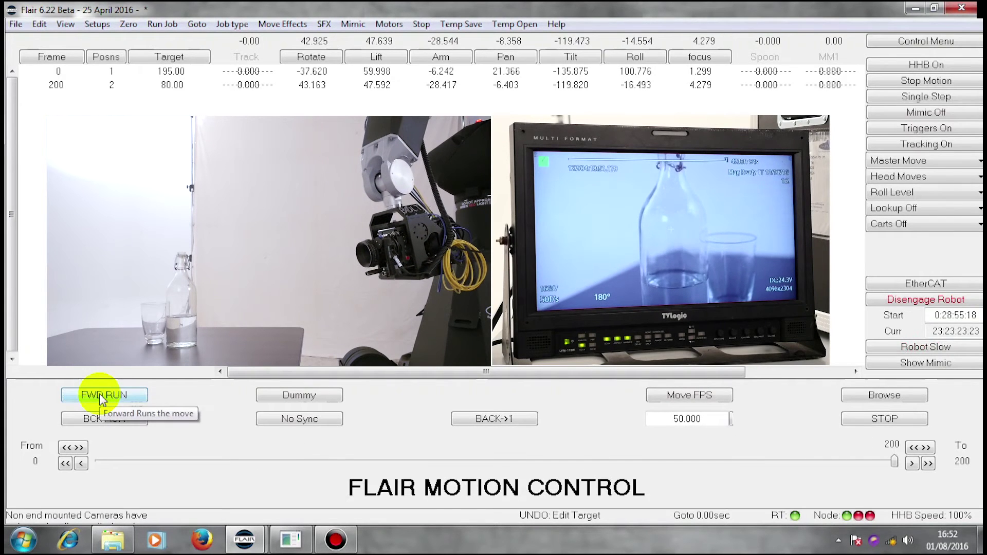
# Shoot the move backward at fast robot speed.
pyautogui.click(926, 347)
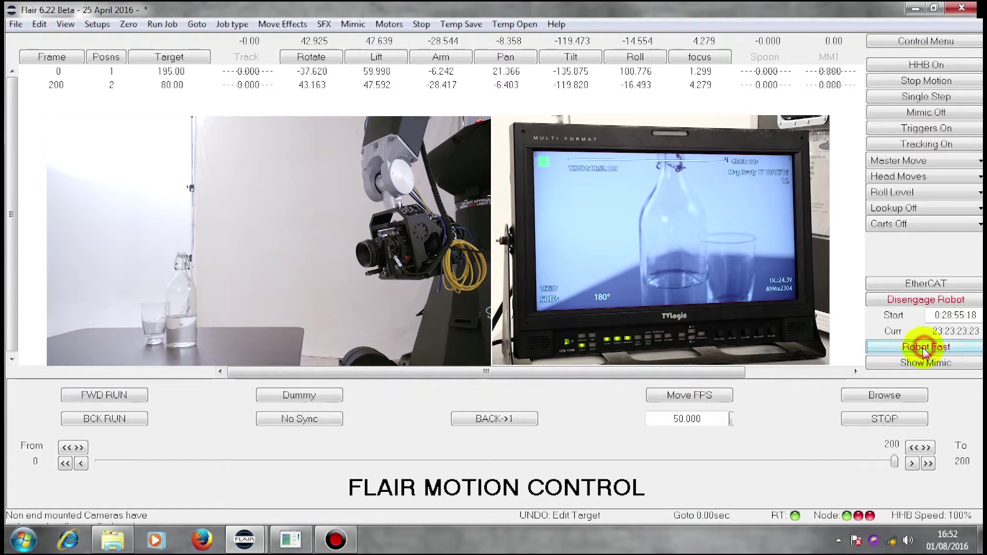
pyautogui.click(104, 420)
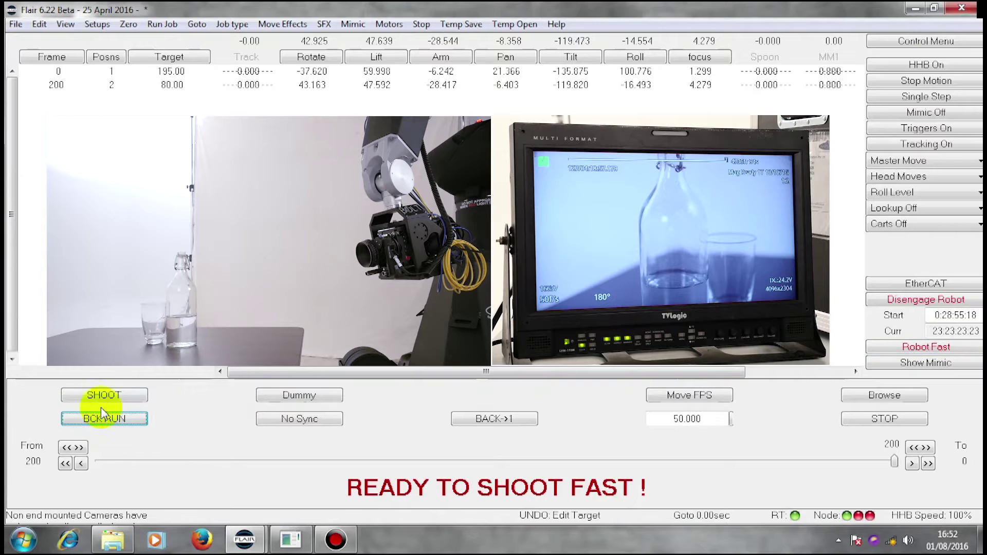
pyautogui.click(104, 397)
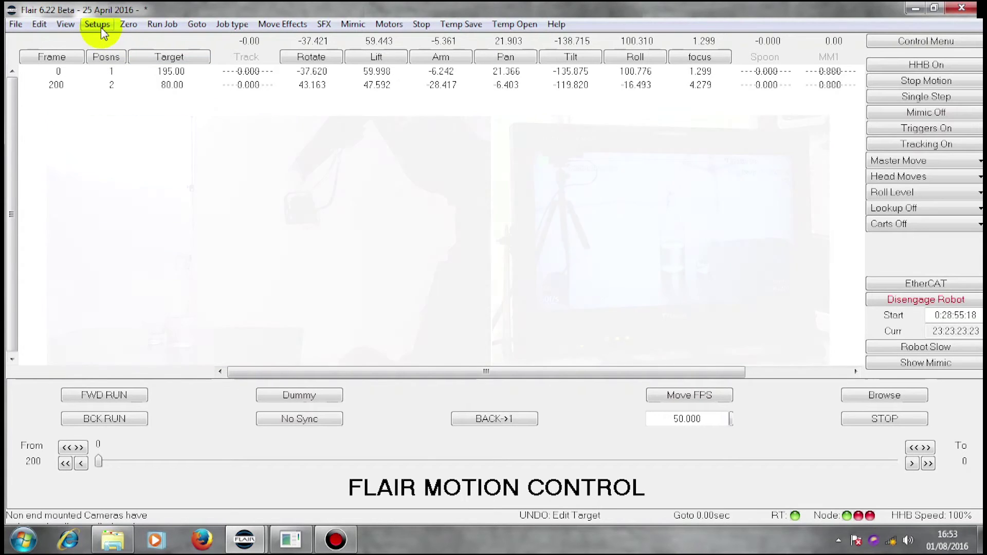
pyautogui.click(65, 24)
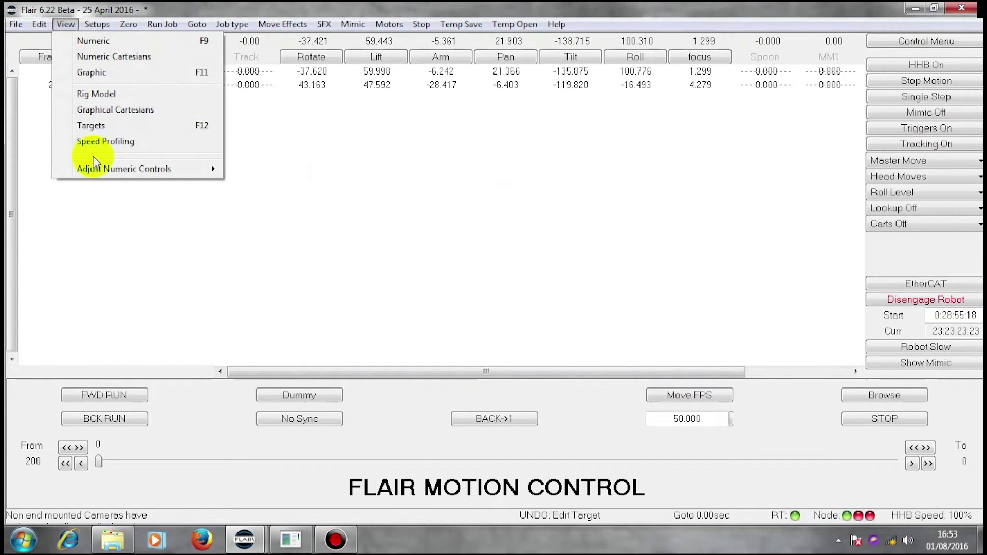
pyautogui.click(96, 72)
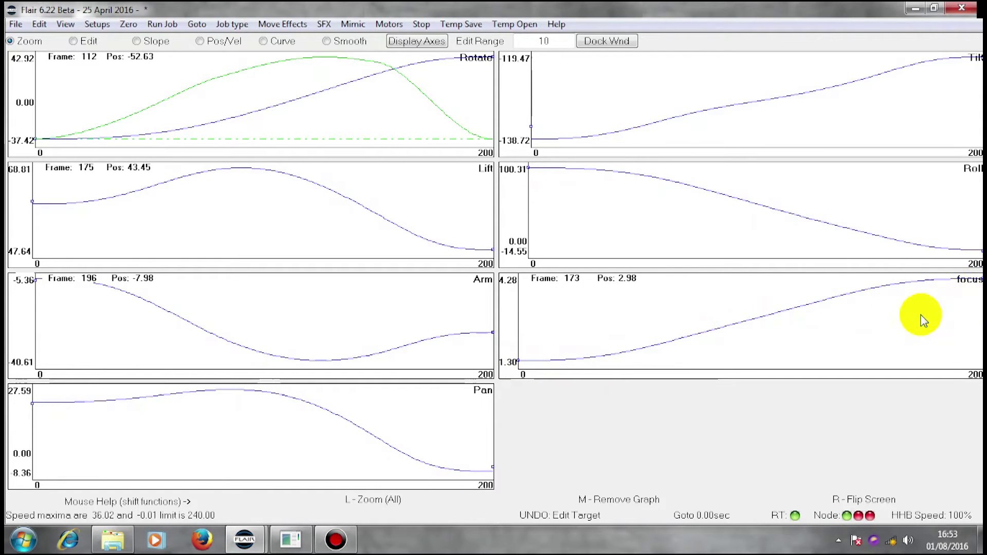
pyautogui.click(66, 24)
pyautogui.click(69, 40)
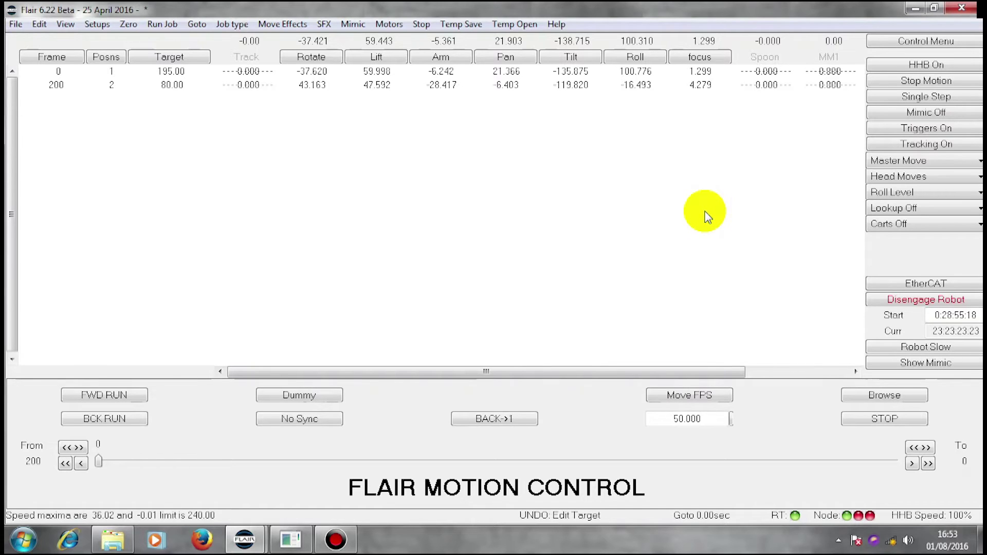
# Apply the Kinematics Setup for this session and exit back to the position list.
pyautogui.click(97, 26)
pyautogui.click(240, 252)
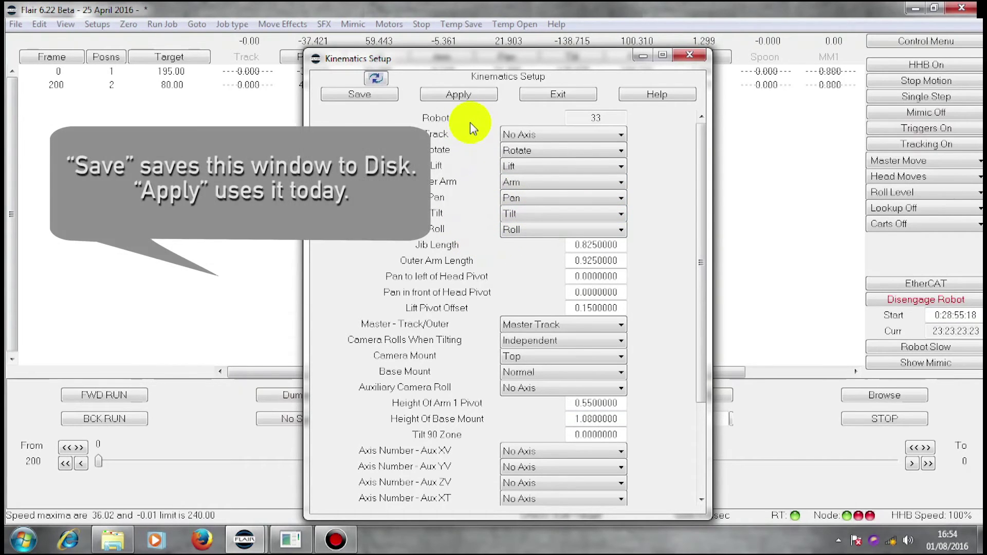
pyautogui.click(455, 95)
pyautogui.click(559, 94)
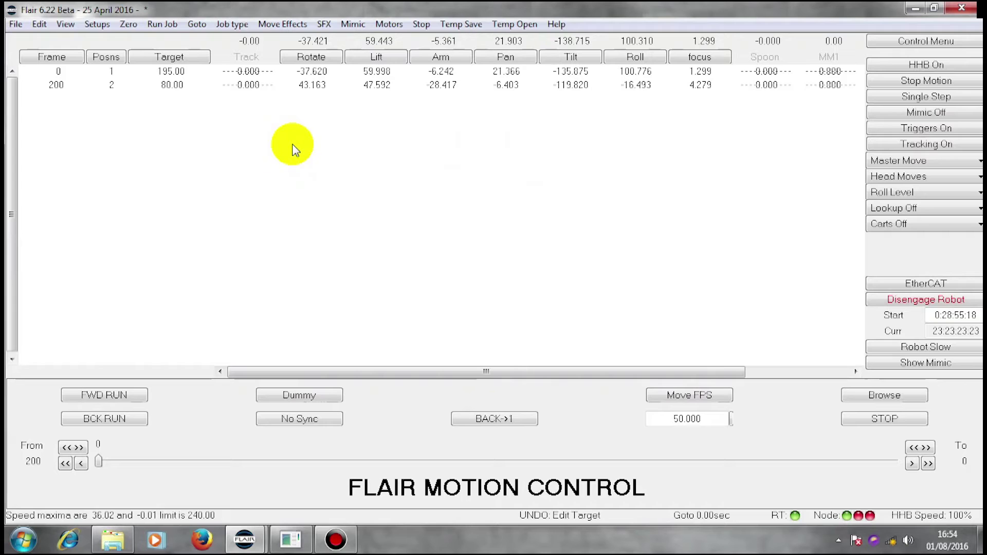
# Move the robot to its home pose: Rotate 0, Lift 60, Arm -30, Tilt -120.
pyautogui.click(199, 27)
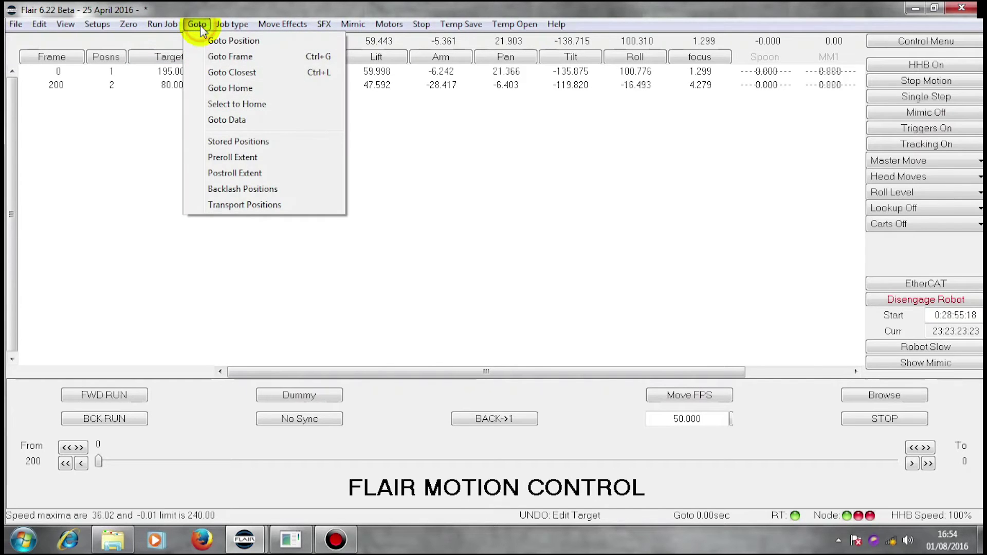
pyautogui.click(229, 89)
pyautogui.click(106, 395)
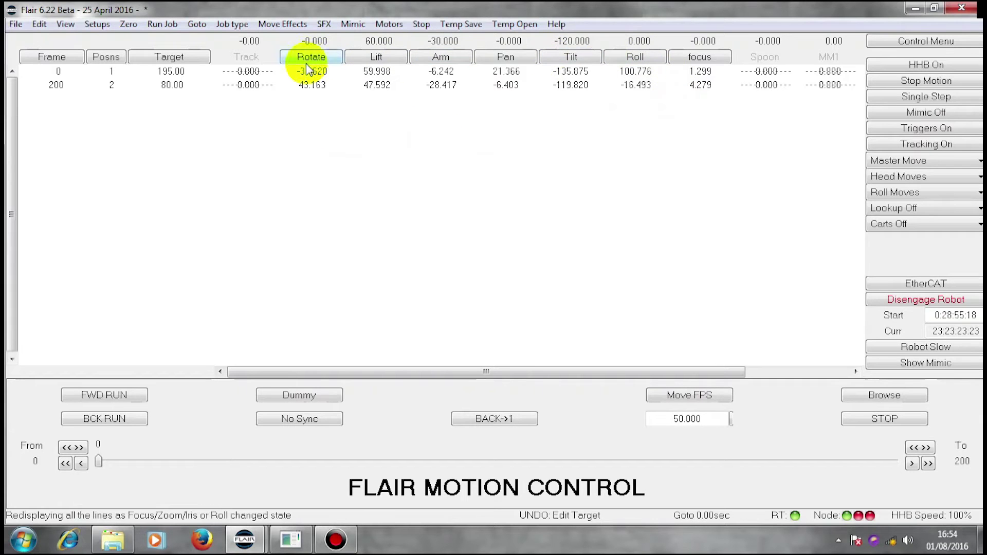
# Save the job as Tracking.job in the Jobs folder.
pyautogui.click(15, 24)
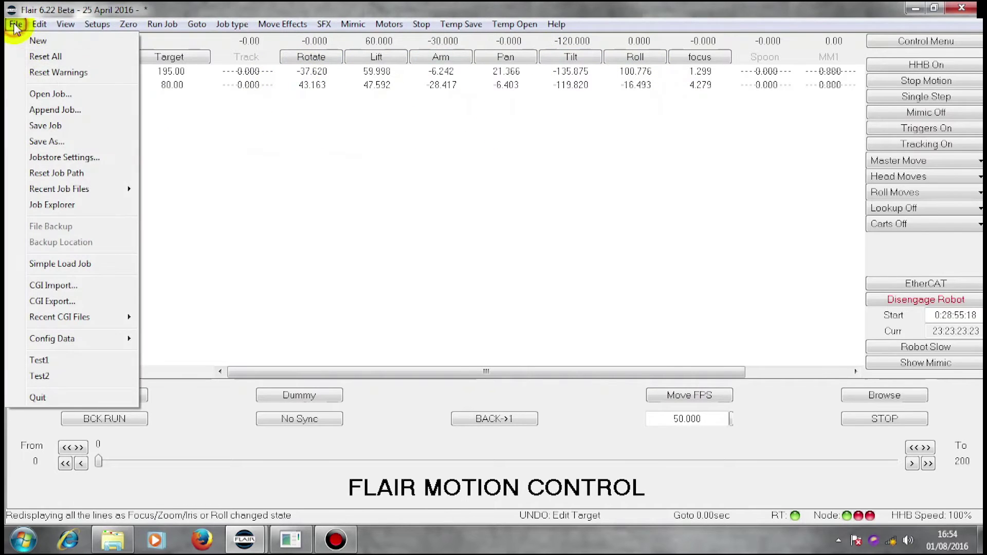
pyautogui.click(44, 137)
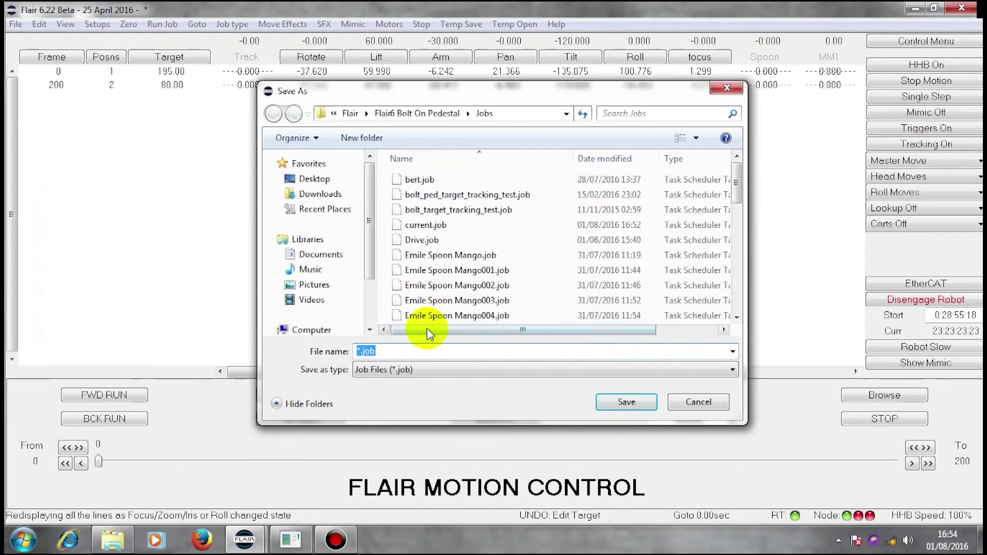
pyautogui.press('BackSpace')
pyautogui.write('Tracking')
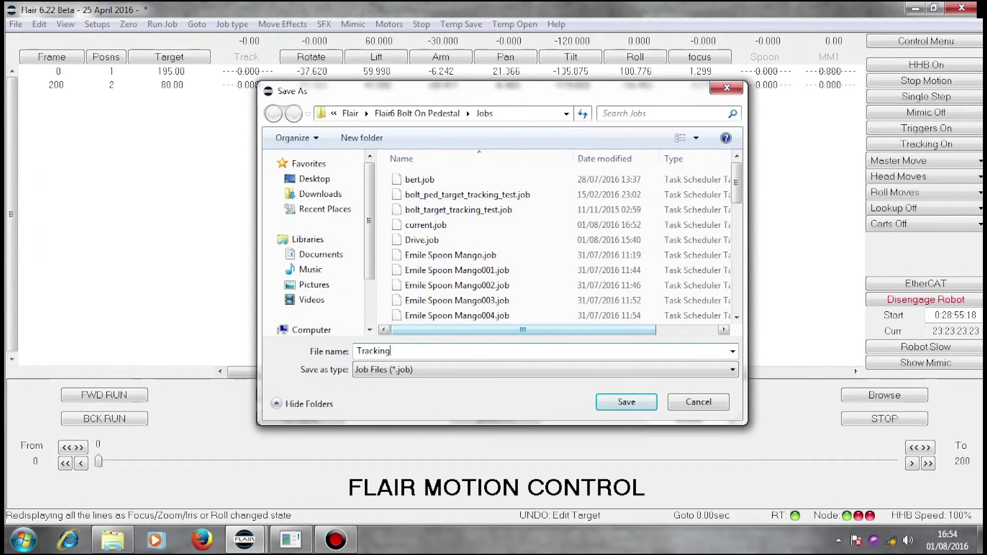
pyautogui.click(628, 401)
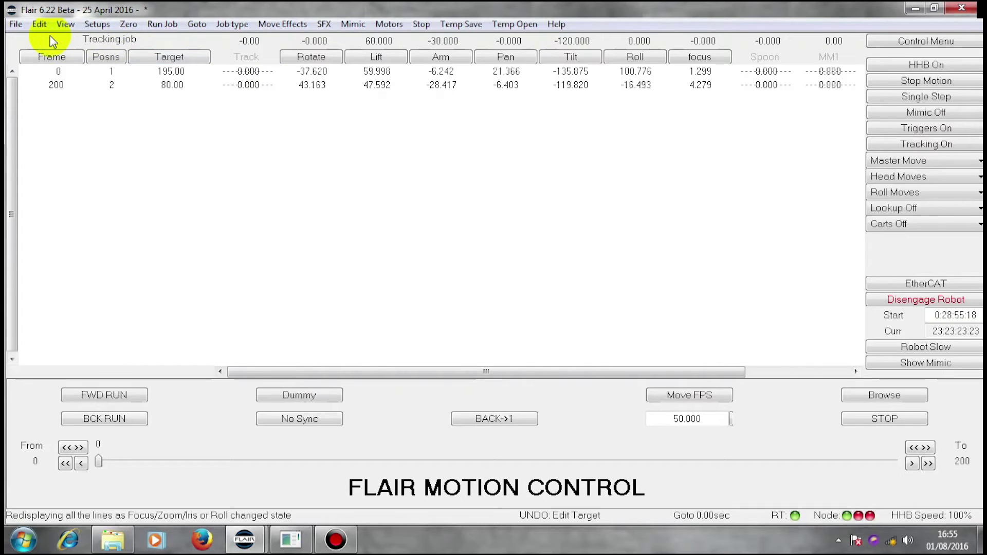
# Reopen Tracking.job from the Jobs folder.
pyautogui.click(16, 24)
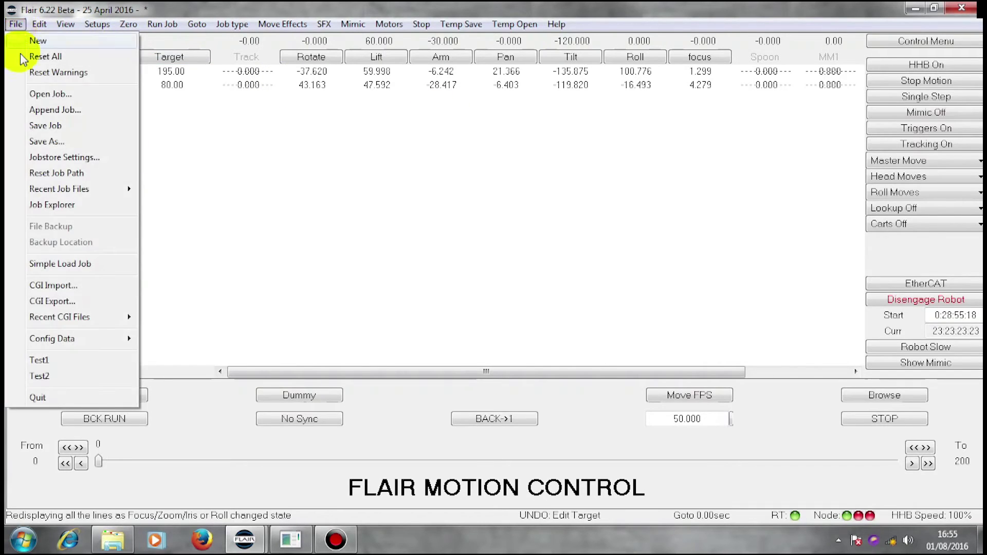
pyautogui.click(45, 94)
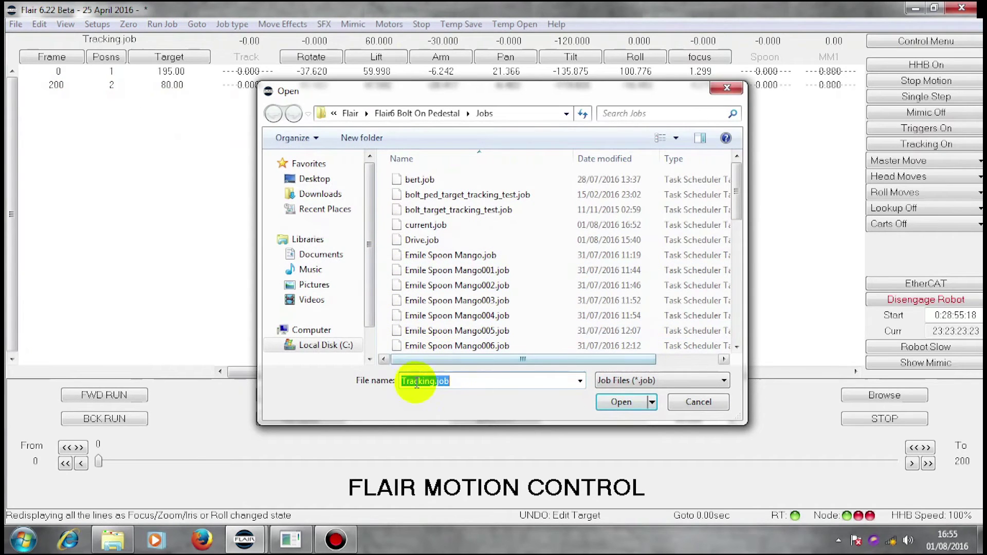
pyautogui.click(630, 402)
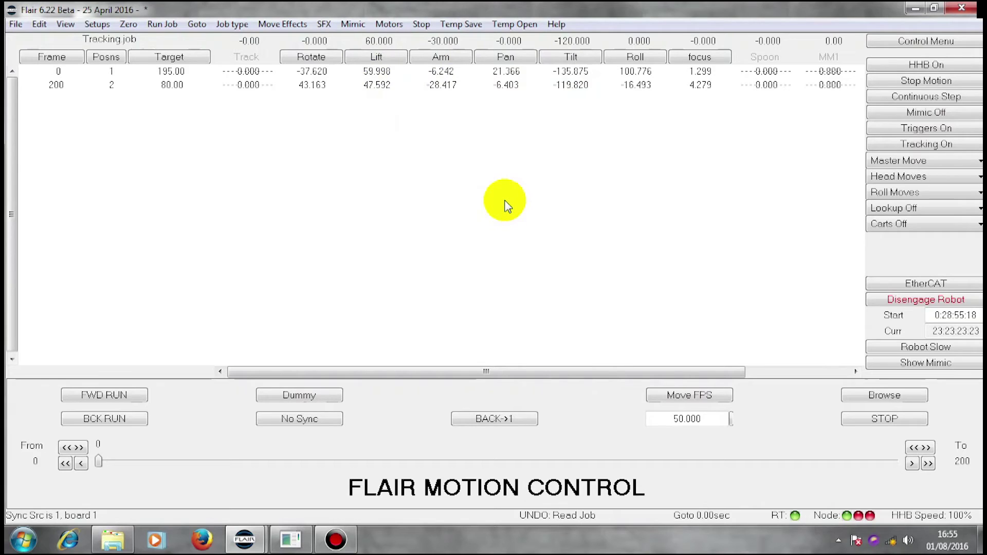
# With Roll Level and Robot Fast set, go to frame 0 and shoot forward to frame 200.
pyautogui.click(885, 192)
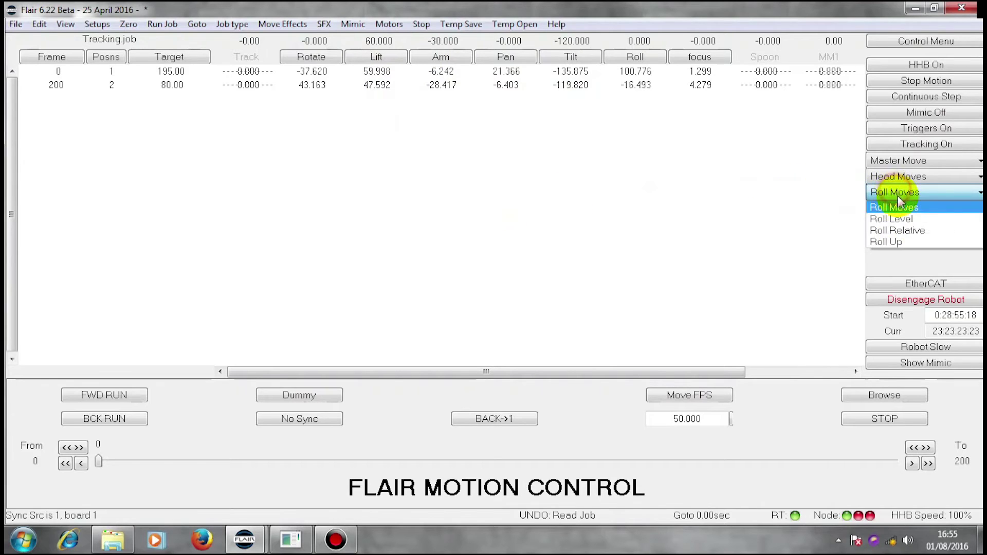
pyautogui.click(915, 219)
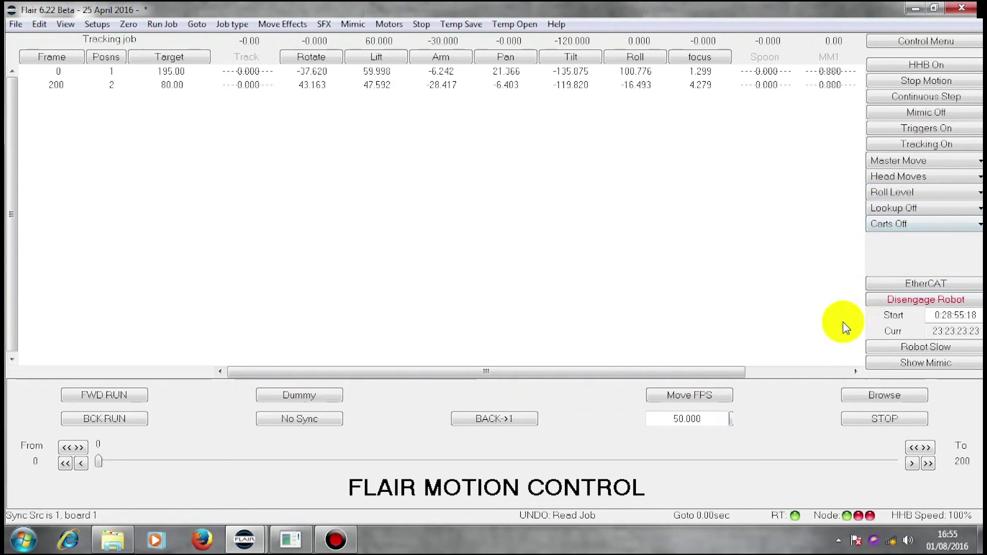
pyautogui.click(926, 350)
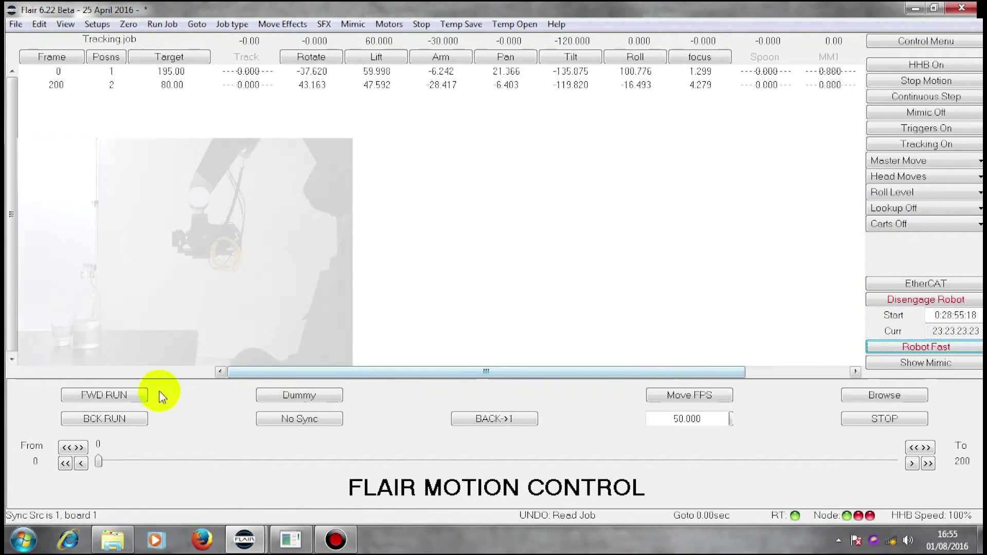
pyautogui.click(101, 396)
pyautogui.click(100, 396)
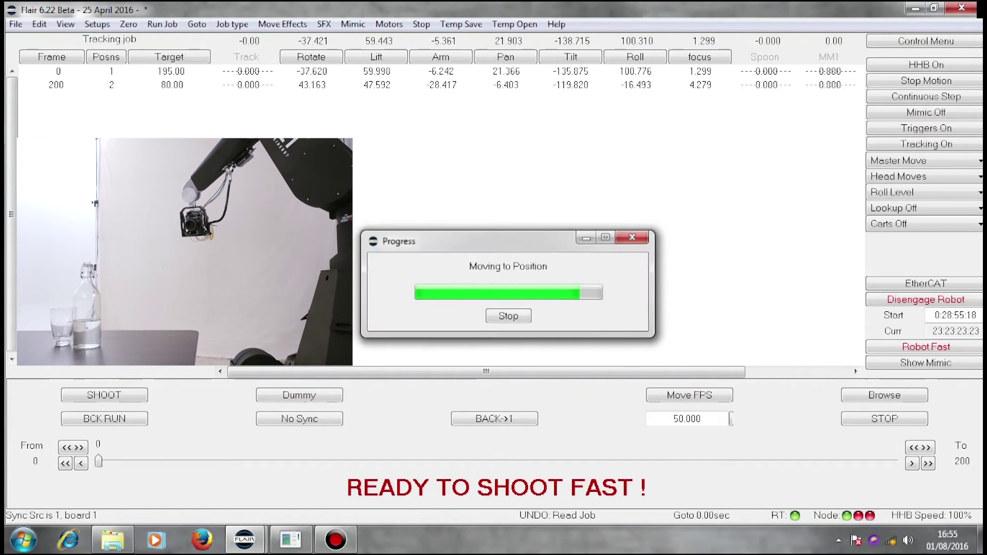
pyautogui.click(103, 396)
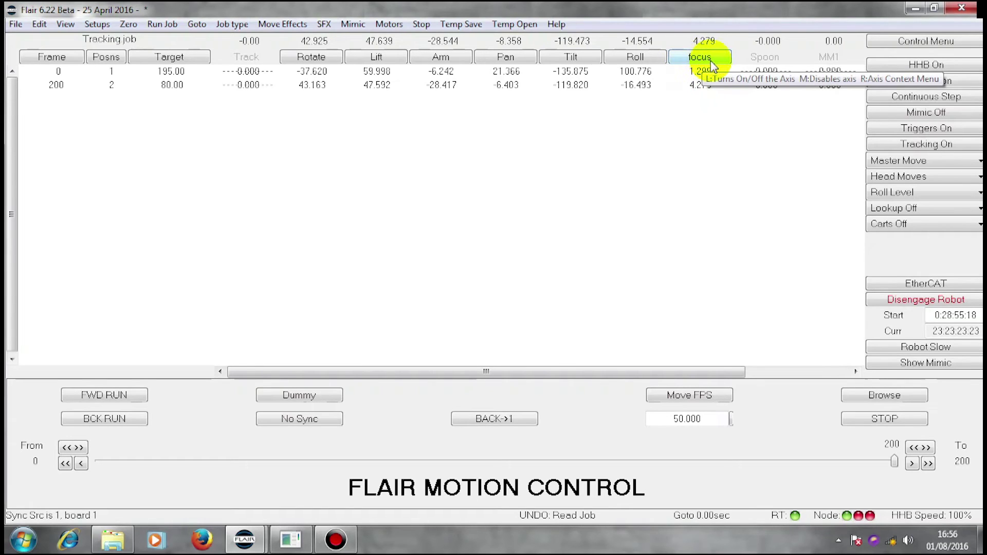
# Set the focus axis to Follows Target from its column header menu.
pyautogui.rightClick(703, 64)
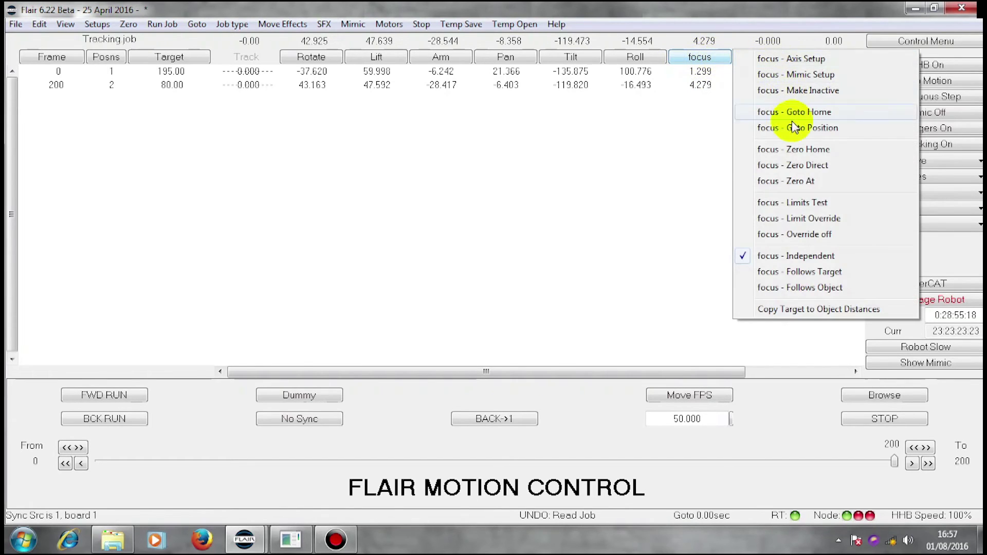
pyautogui.click(792, 277)
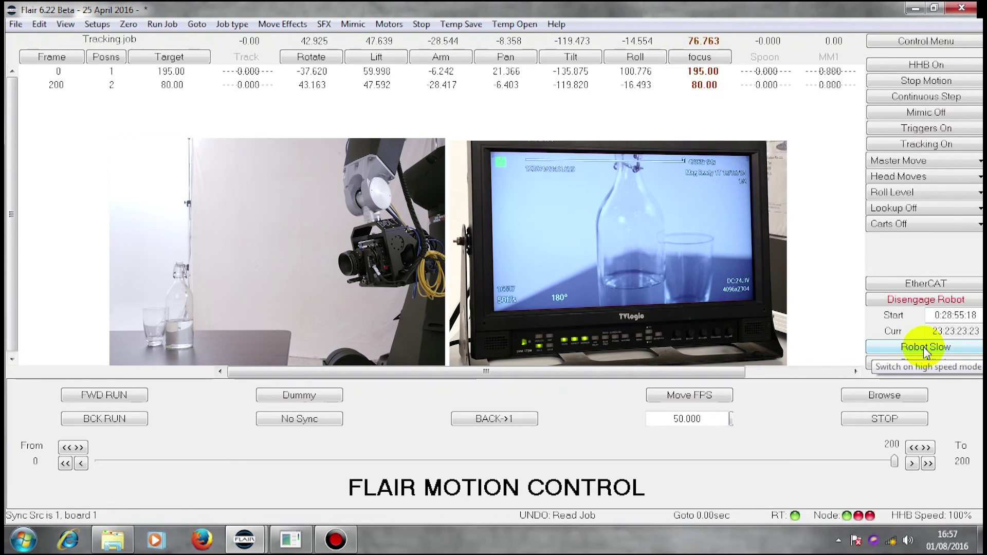
# At Robot Fast, go to frame 200 and shoot the focus-tracking move backward.
pyautogui.click(924, 346)
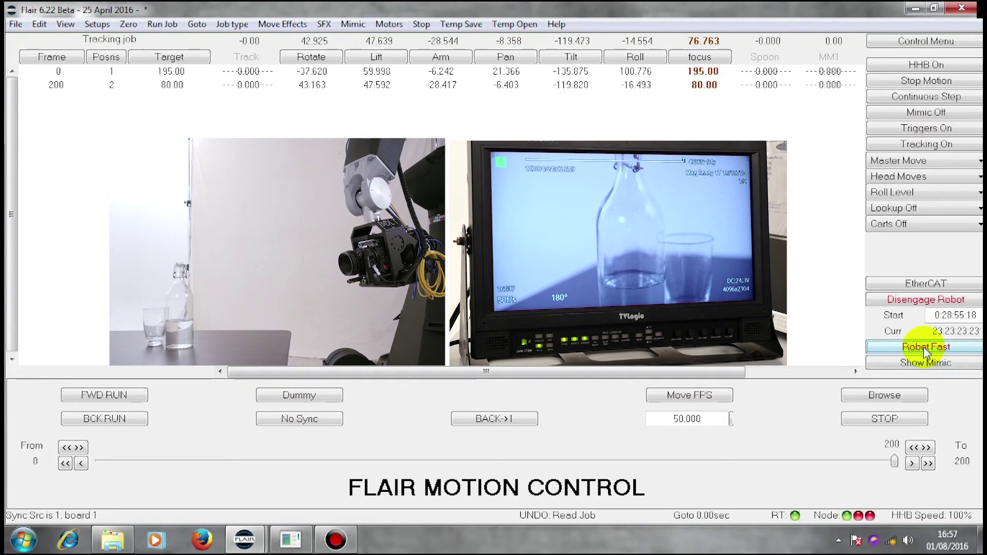
pyautogui.click(106, 419)
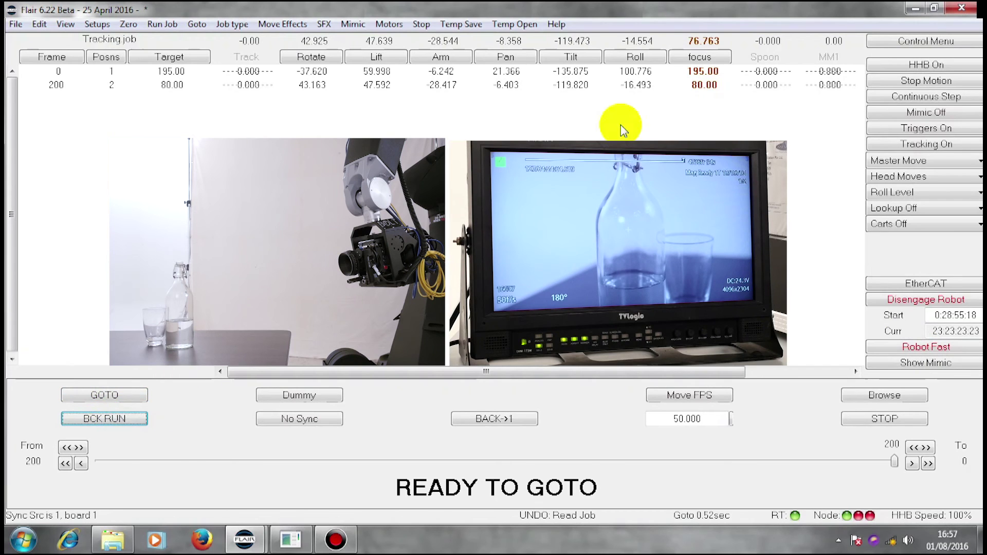
pyautogui.click(98, 395)
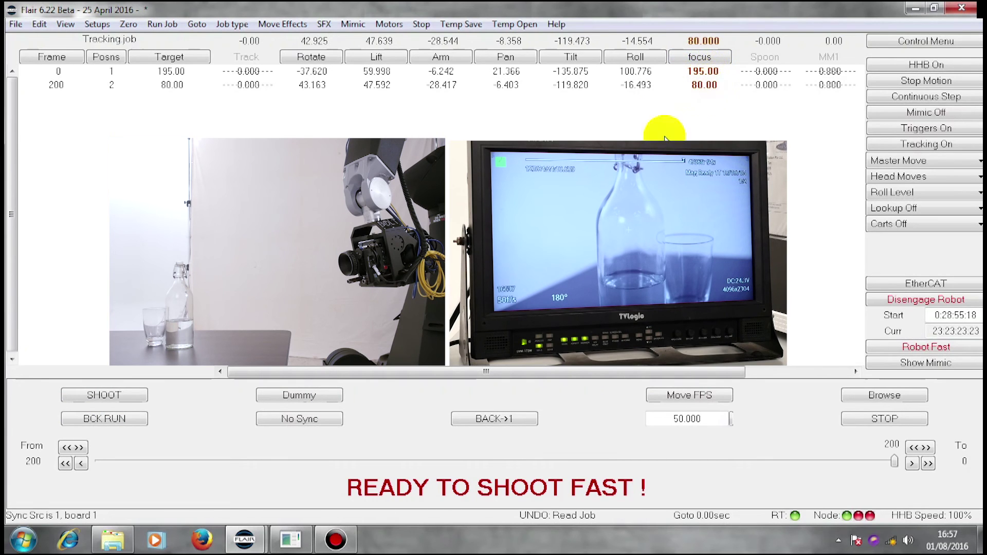
pyautogui.click(110, 397)
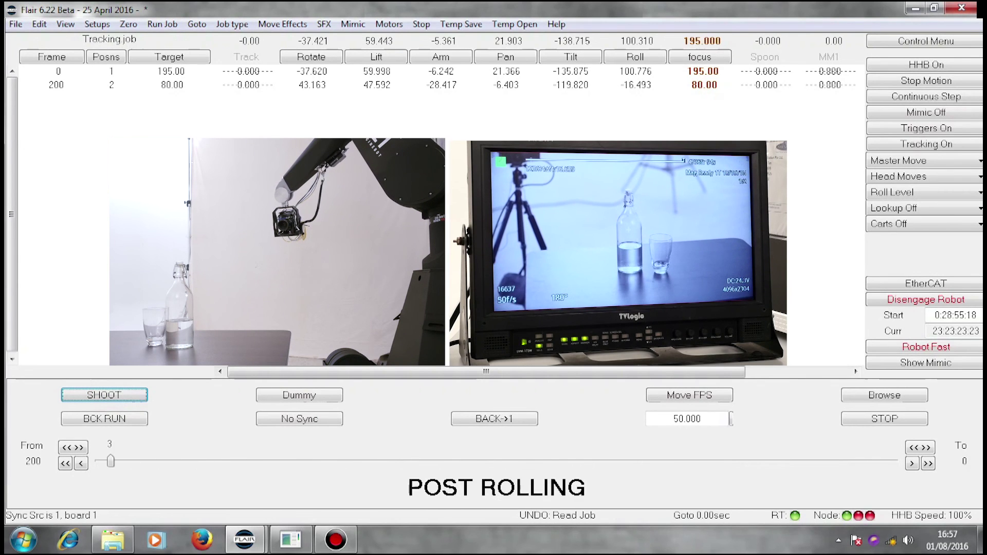
# Shoot the focus-tracking move forward at Robot Fast.
pyautogui.click(925, 348)
pyautogui.click(120, 395)
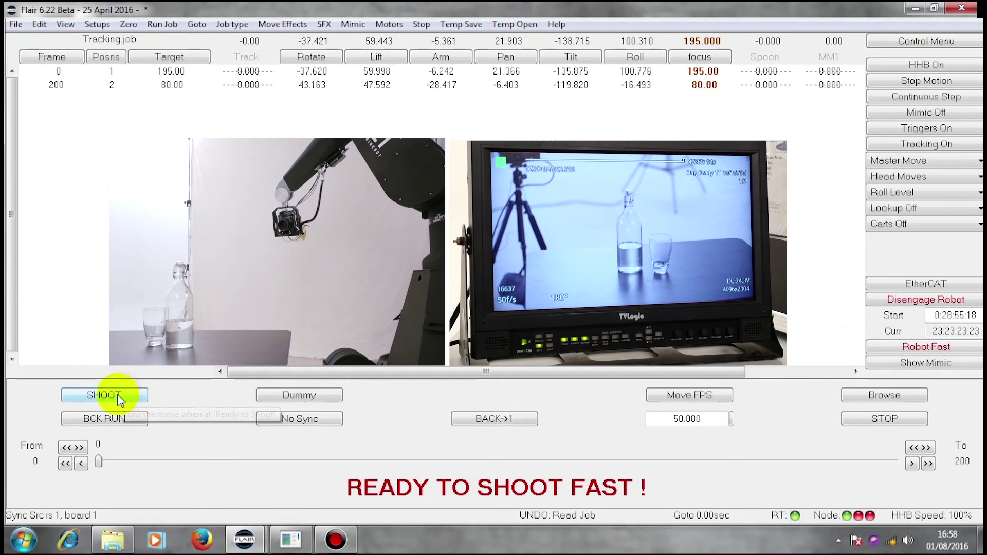
pyautogui.click(105, 395)
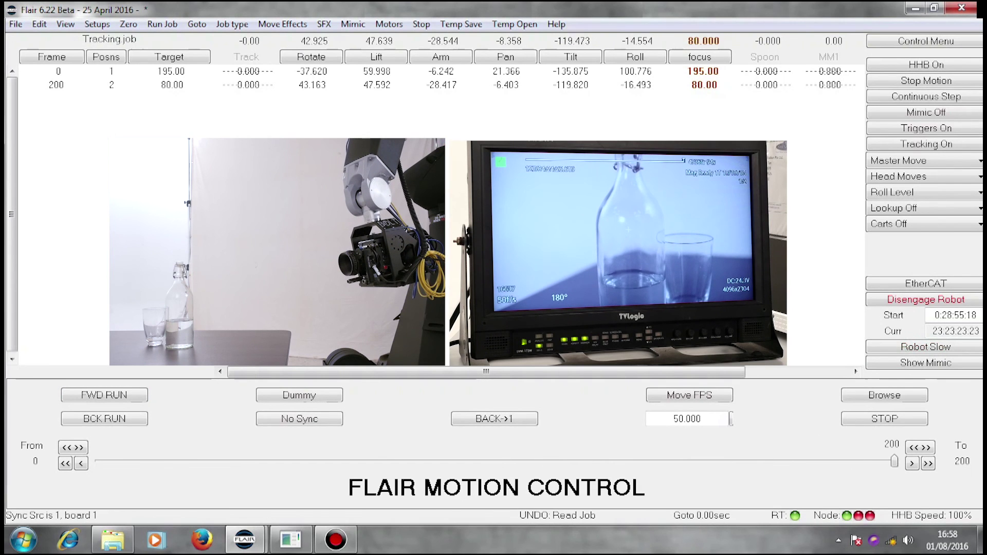
# Start another fast backward run from frame 200.
pyautogui.click(930, 350)
pyautogui.click(925, 348)
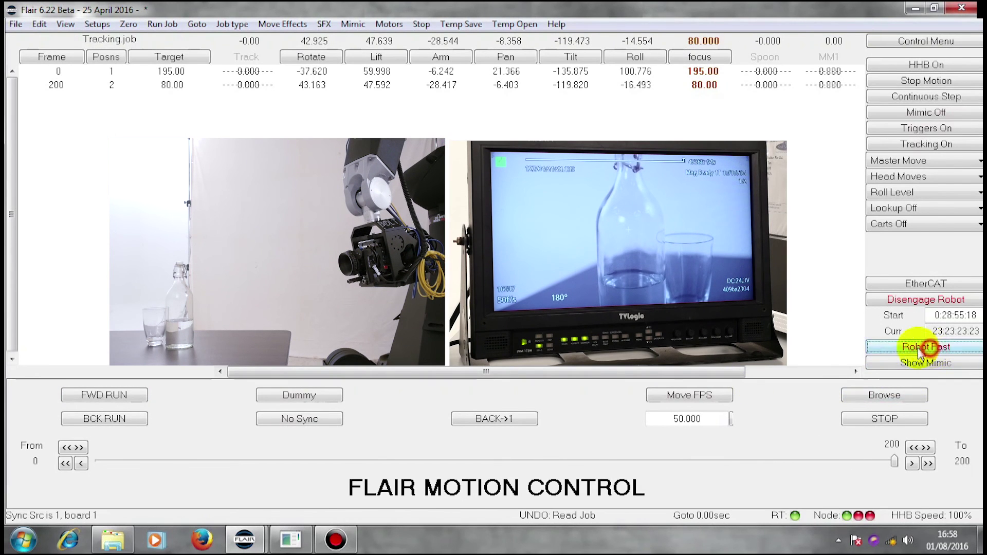
pyautogui.click(104, 418)
pyautogui.click(108, 396)
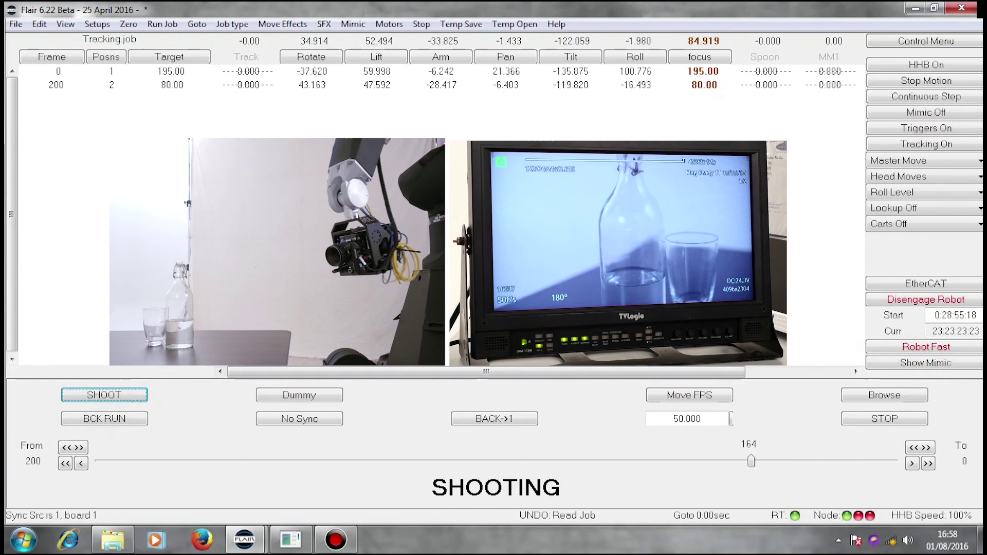